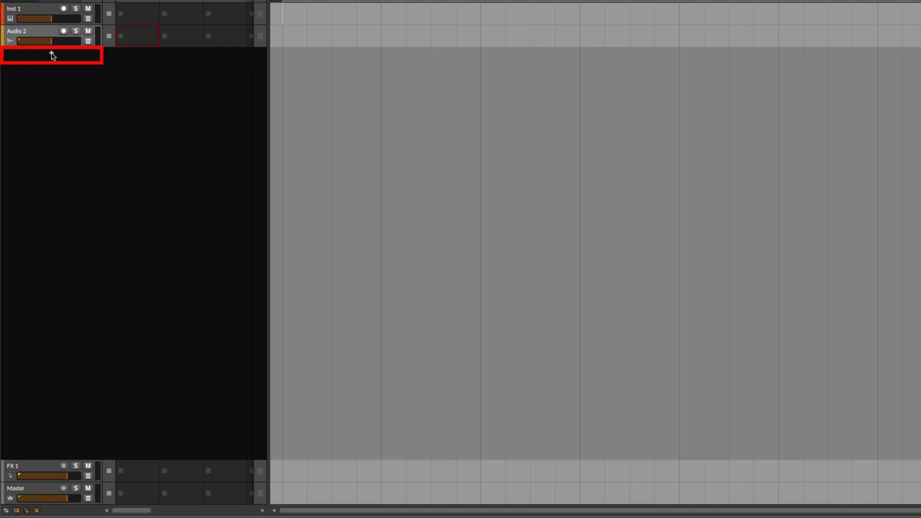
# - Create a new instrument track and load Native Instruments' Kontakt 7 on it
pyautogui.click(51, 56)
pyautogui.write('n')
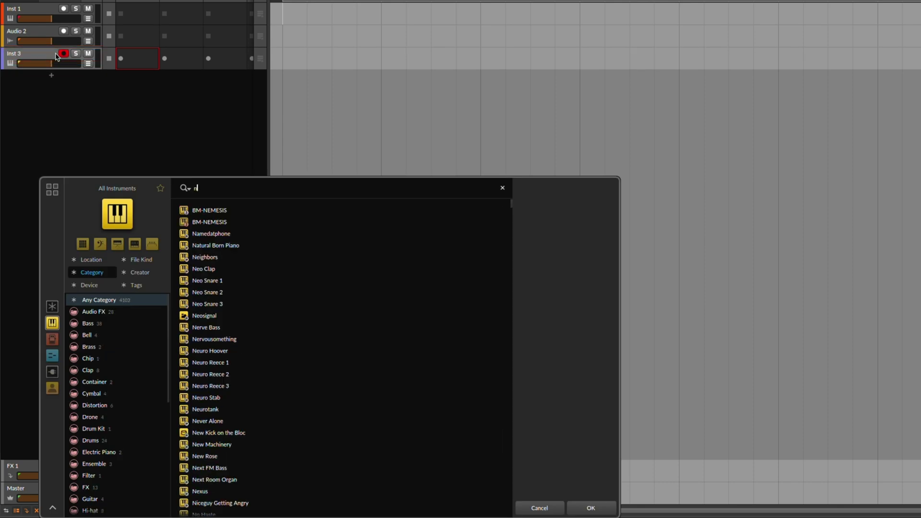
pyautogui.write('ative instruments')
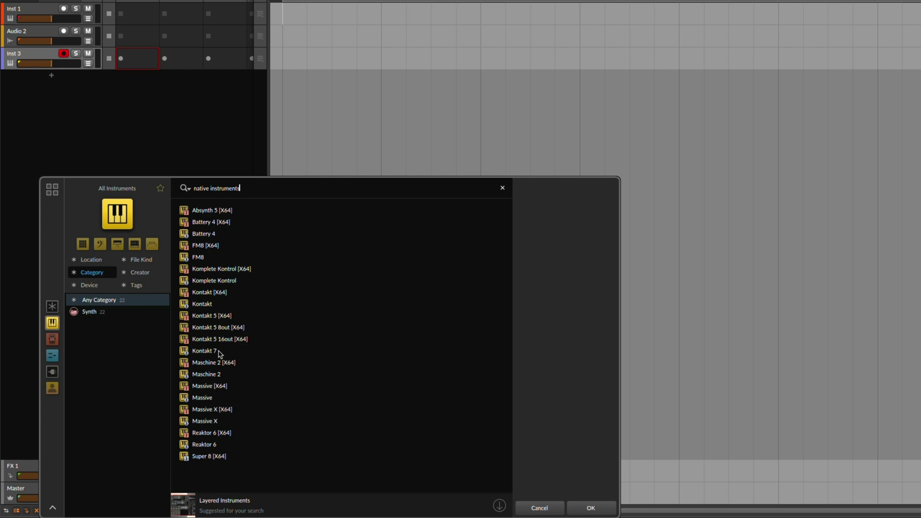
pyautogui.click(220, 353)
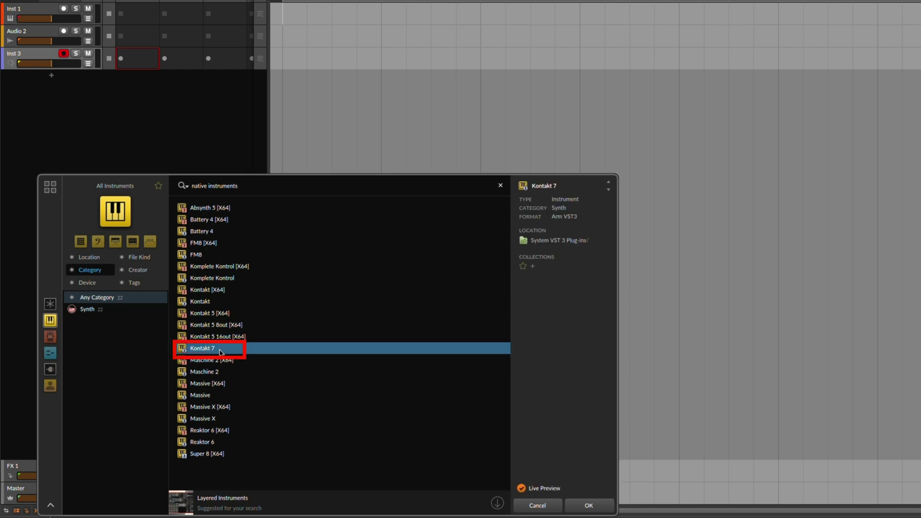
pyautogui.click(589, 506)
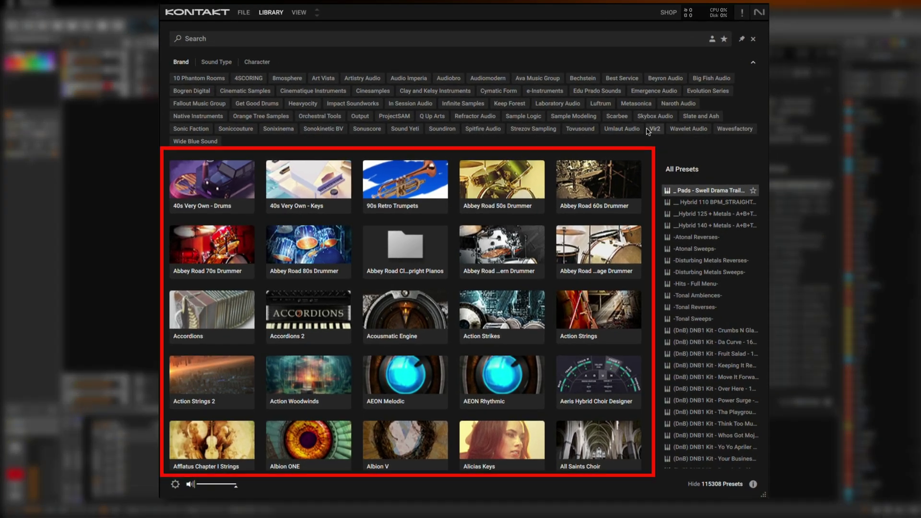
pyautogui.moveTo(647, 179)
pyautogui.mouseDown()
pyautogui.moveTo(646, 200)
pyautogui.moveTo(647, 163)
pyautogui.mouseUp()
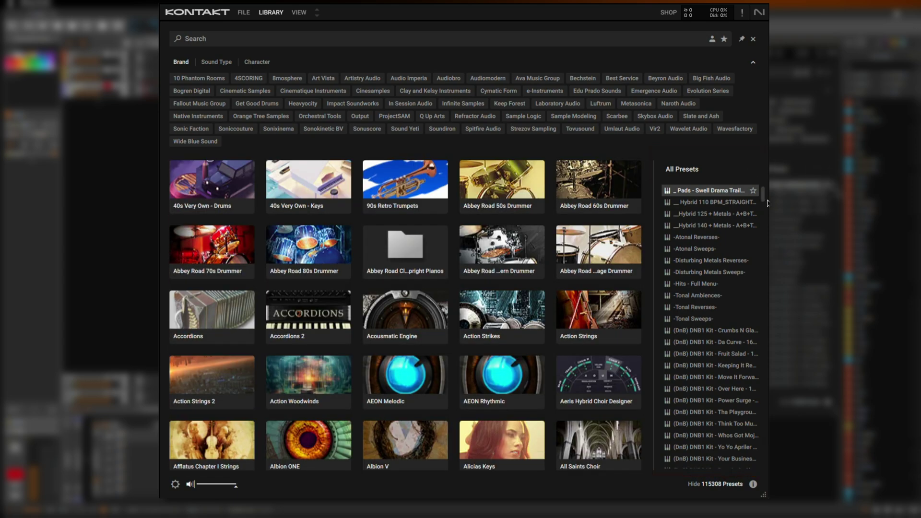
pyautogui.moveTo(763, 199)
pyautogui.mouseDown()
pyautogui.moveTo(761, 270)
pyautogui.moveTo(764, 186)
pyautogui.mouseUp()
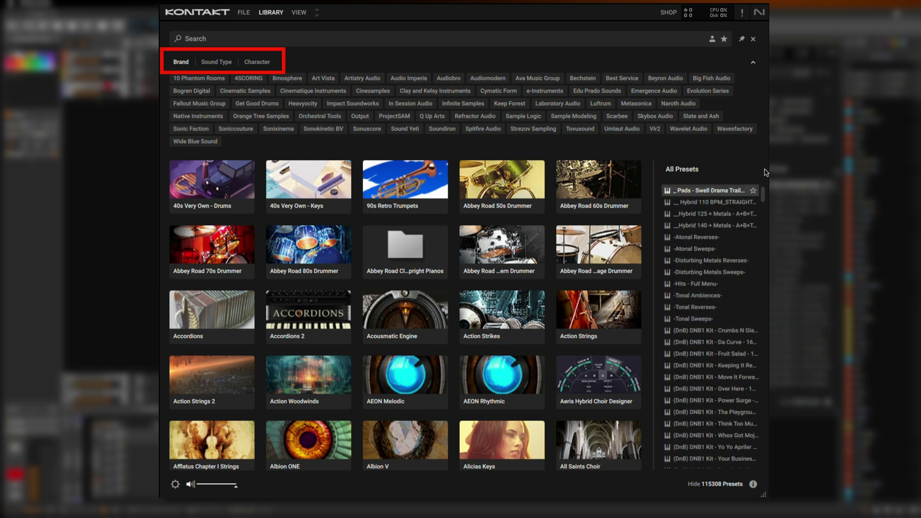
pyautogui.click(217, 63)
pyautogui.click(259, 63)
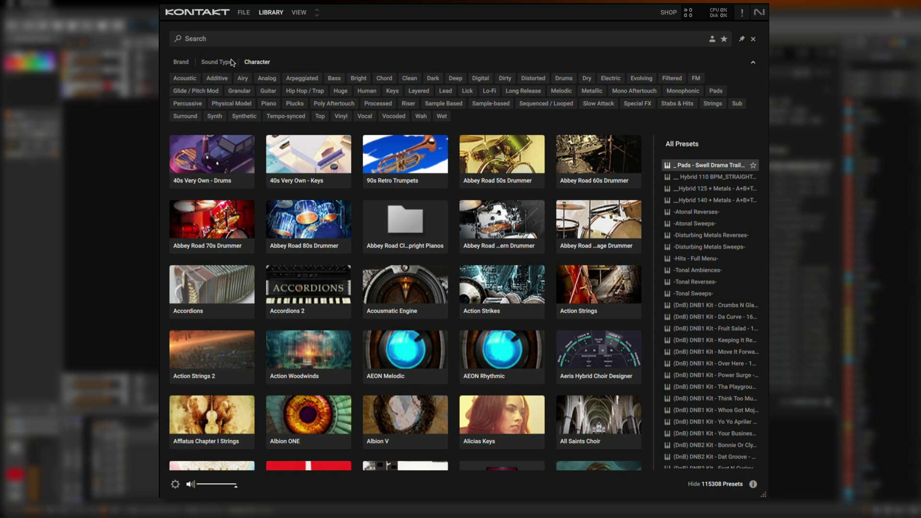
pyautogui.click(182, 64)
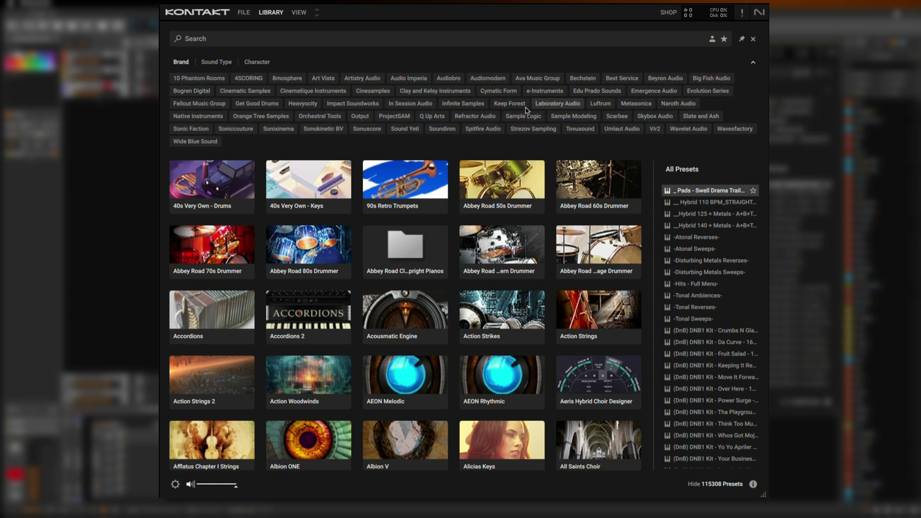
# - Filter to Native Instruments, show Cloud Supply presets, and audition 7th Heaven, Aliens Downstairs and Bell Chip
pyautogui.click(192, 116)
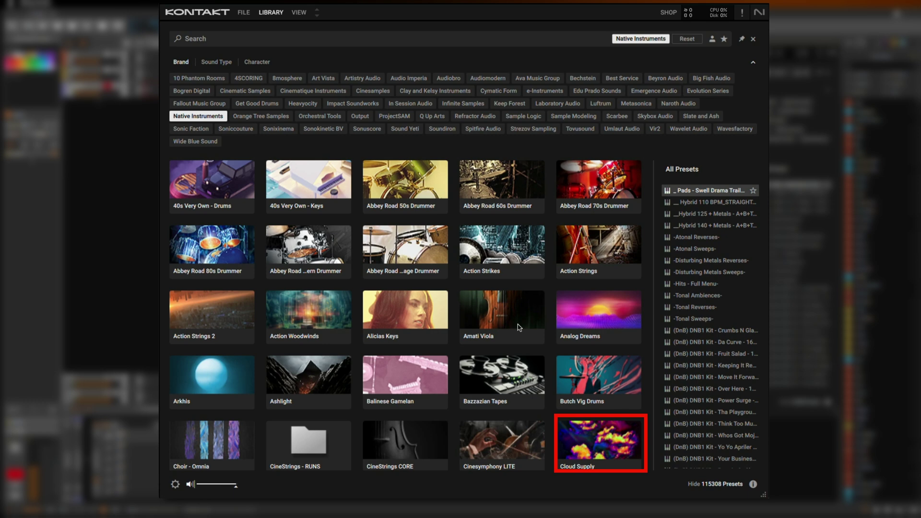
pyautogui.click(589, 440)
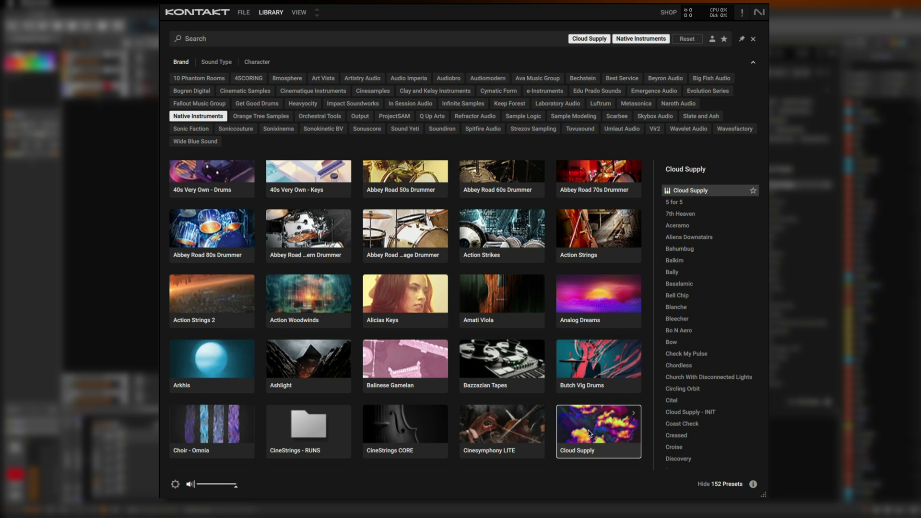
pyautogui.click(682, 216)
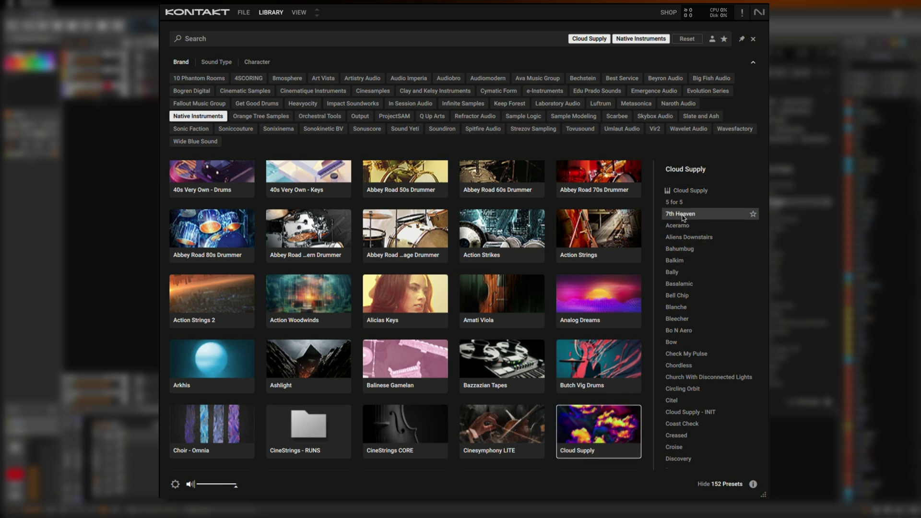
pyautogui.click(684, 237)
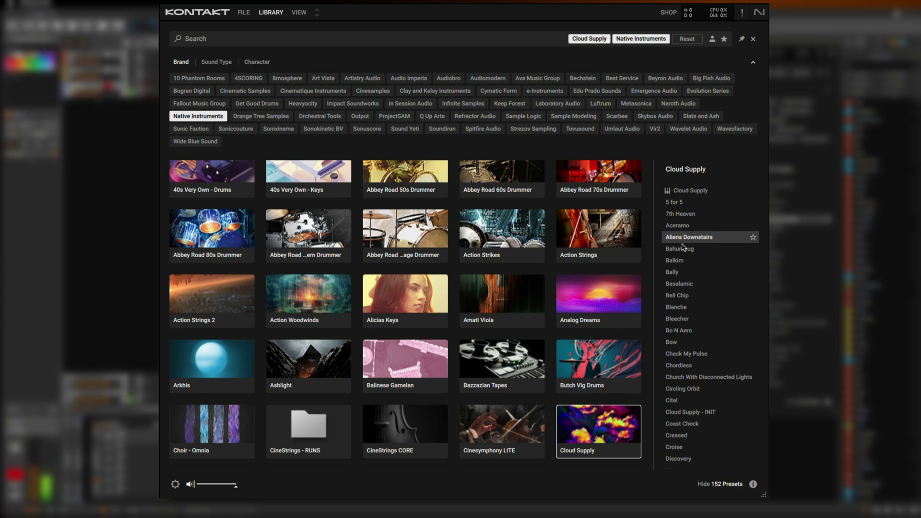
pyautogui.click(683, 295)
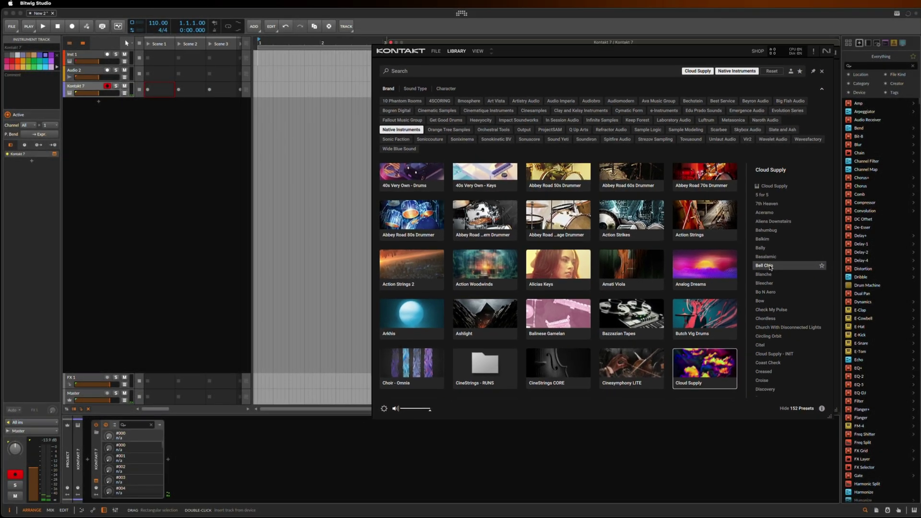
# - Load Cloud Supply's Bell Chip preset, then replace it with the Garretson preset
pyautogui.doubleClick(769, 266)
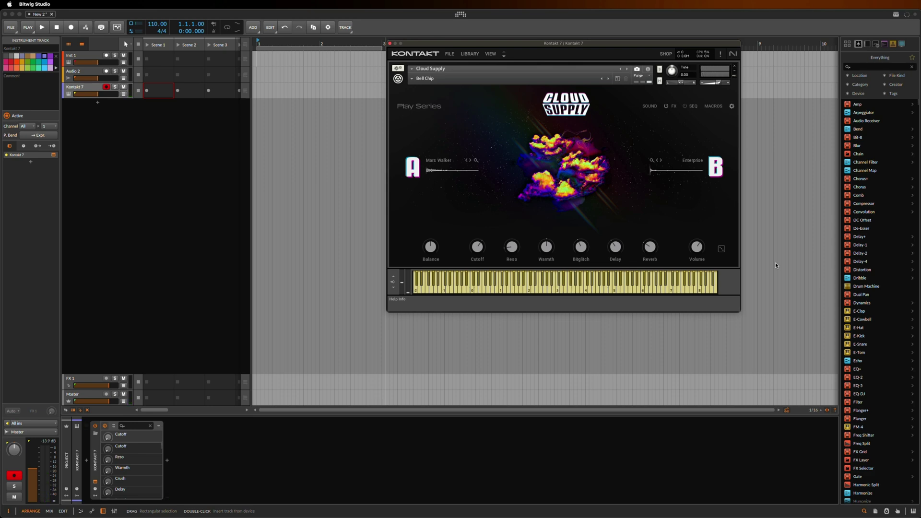
pyautogui.click(470, 55)
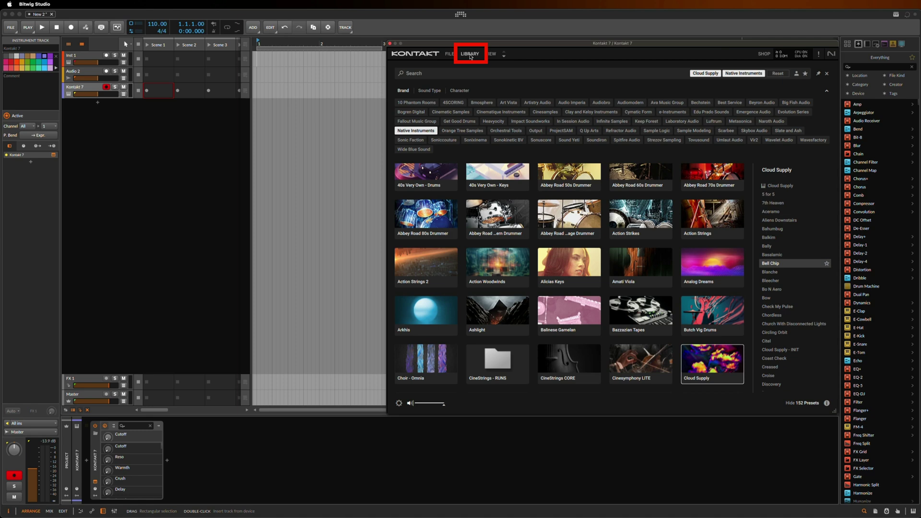
pyautogui.scroll(-3, 798, 306)
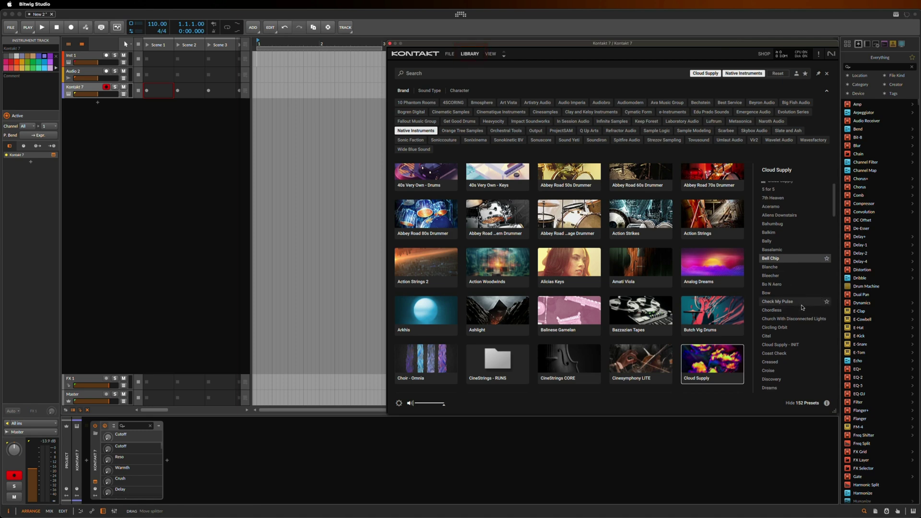
pyautogui.scroll(-3, 801, 307)
pyautogui.scroll(-3, 801, 307)
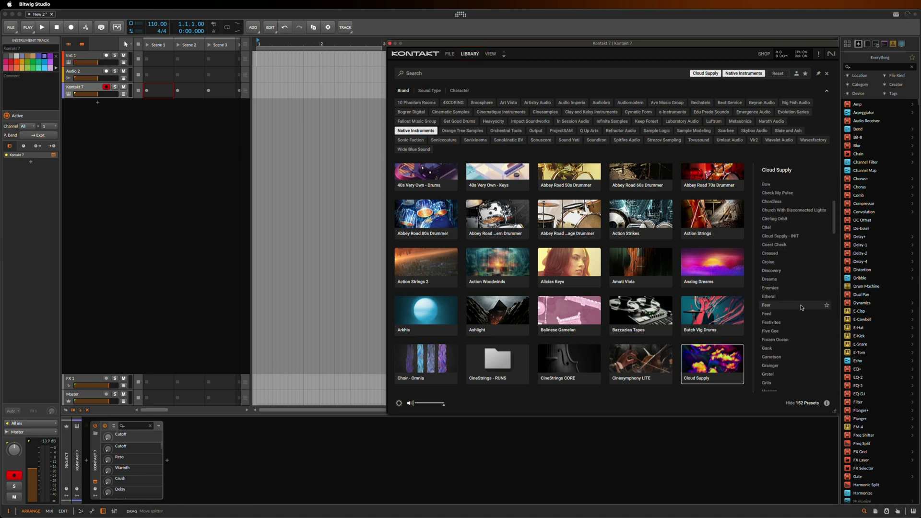
pyautogui.doubleClick(777, 356)
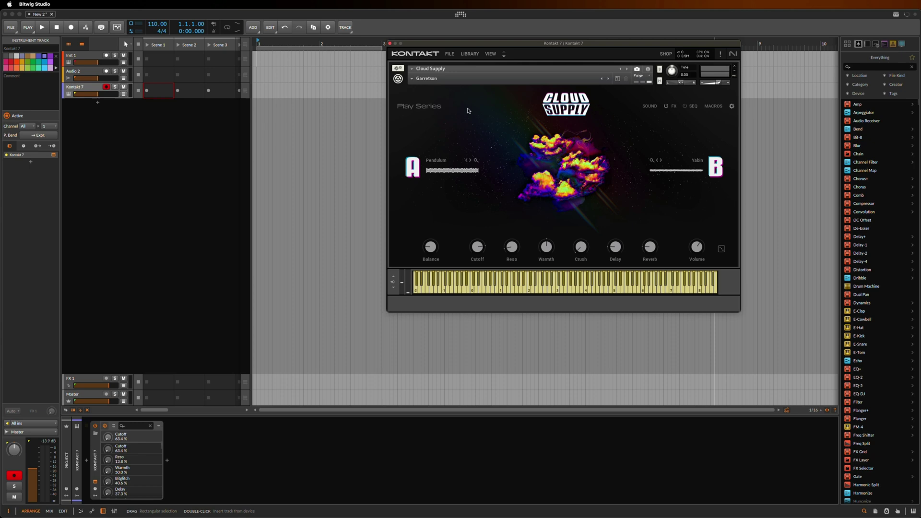
# - Close Kontakt and add a fourth instrument track running Native Instruments' Massive X
pyautogui.click(390, 44)
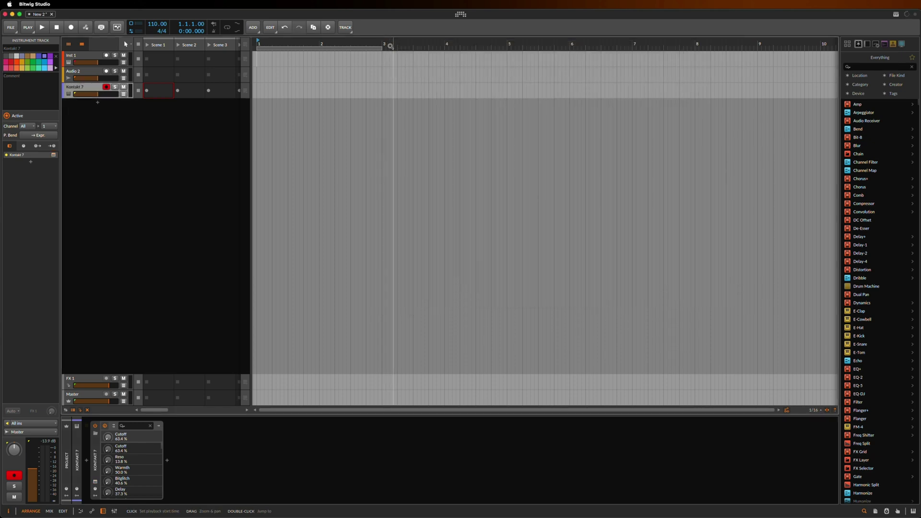
pyautogui.click(98, 104)
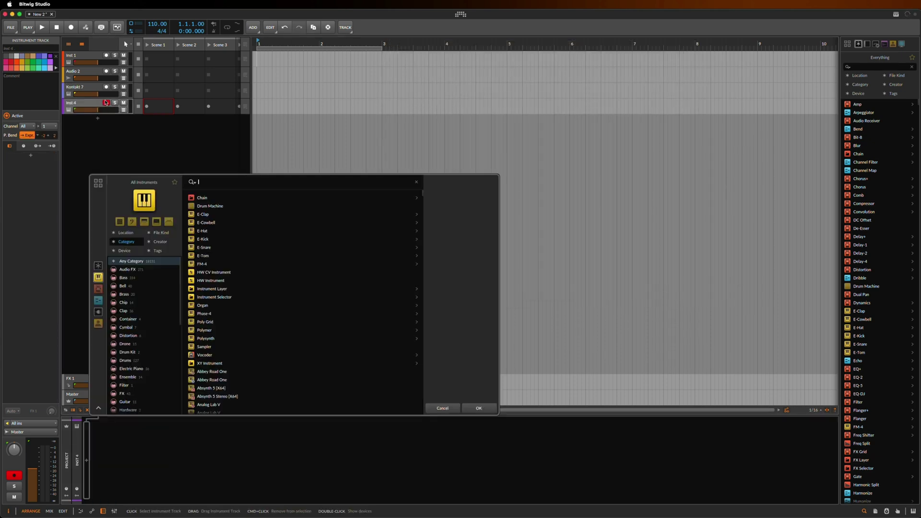
pyautogui.write('native instr')
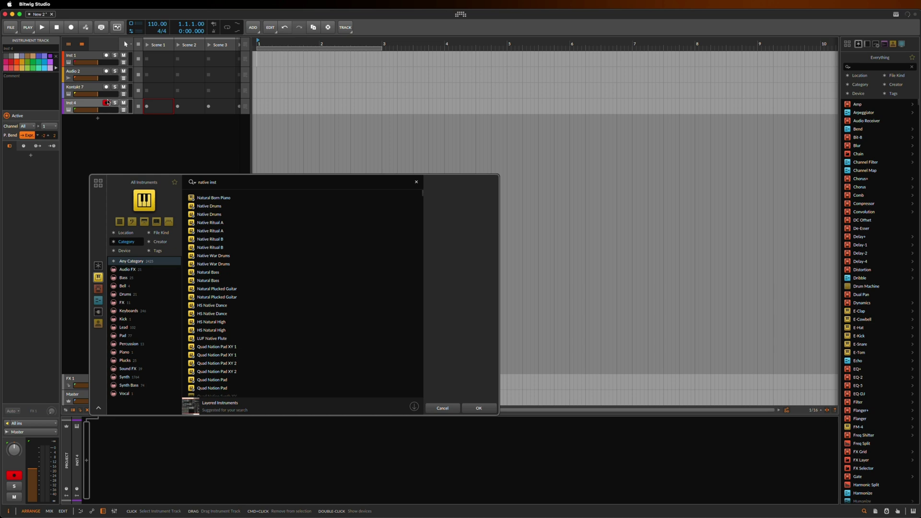
pyautogui.write('uments')
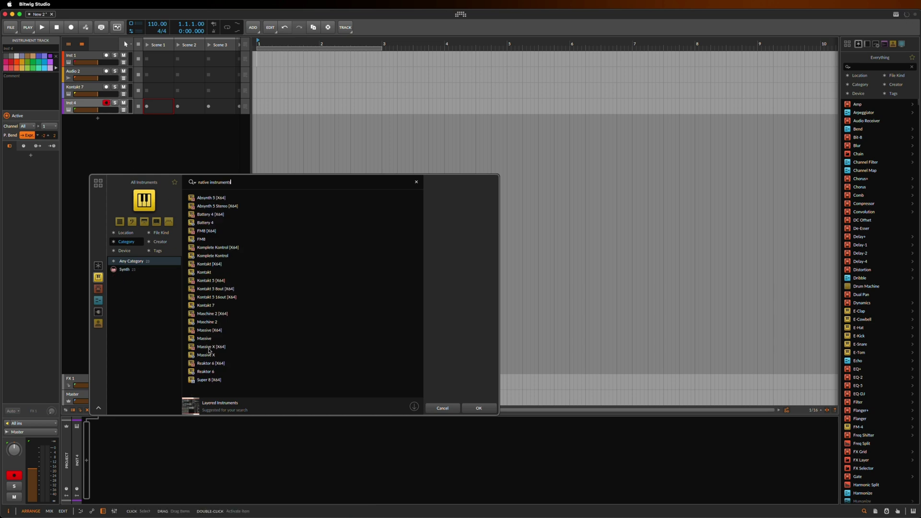
pyautogui.click(209, 355)
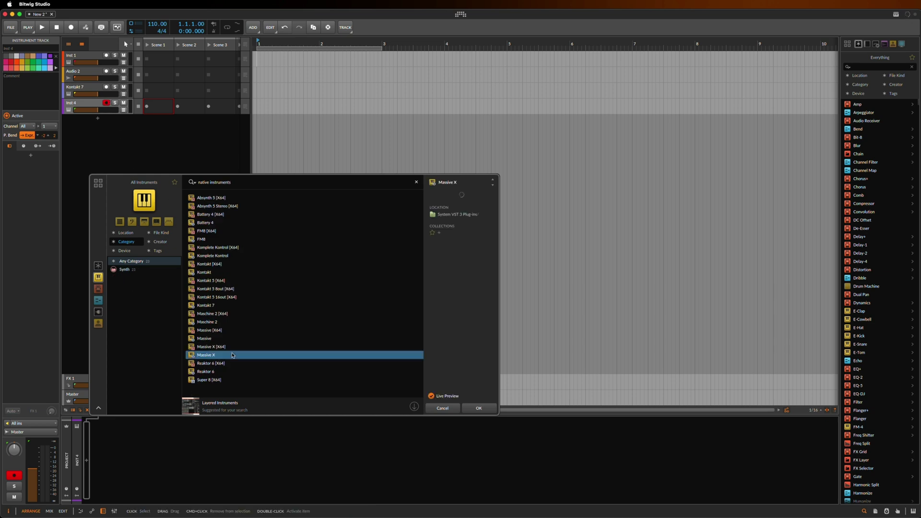
pyautogui.click(486, 410)
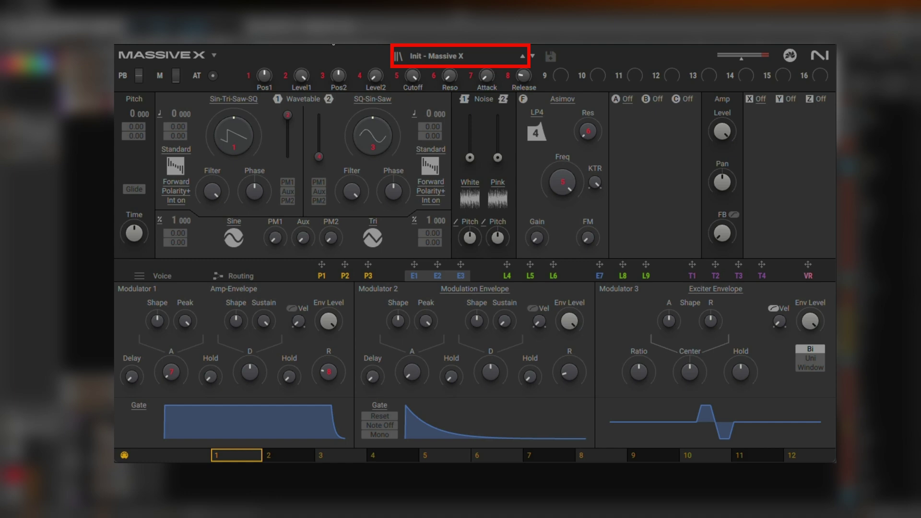
# - Filter Massive X presets to the Best of tag and load Bracket
pyautogui.click(456, 58)
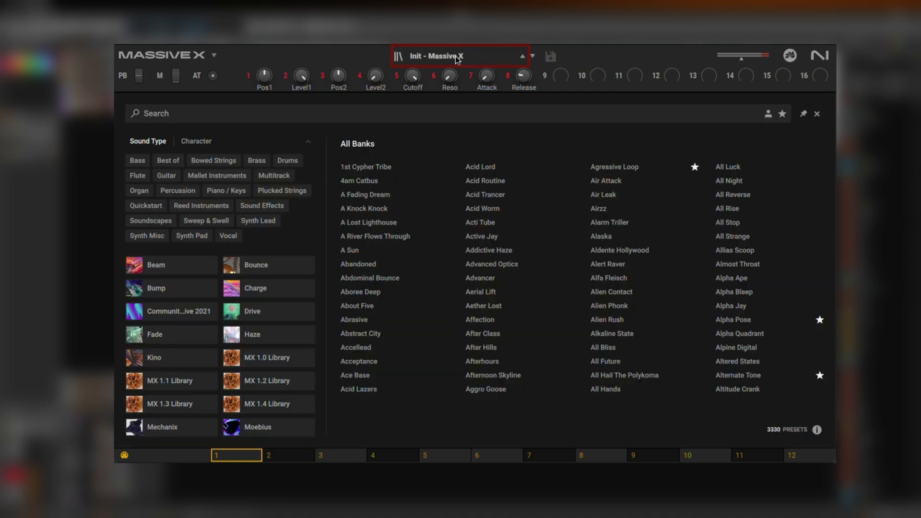
pyautogui.click(169, 162)
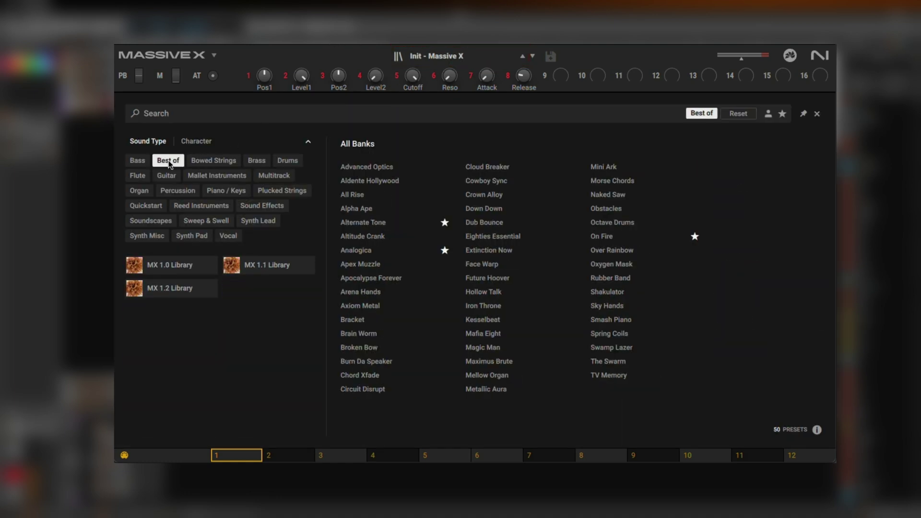
pyautogui.doubleClick(352, 321)
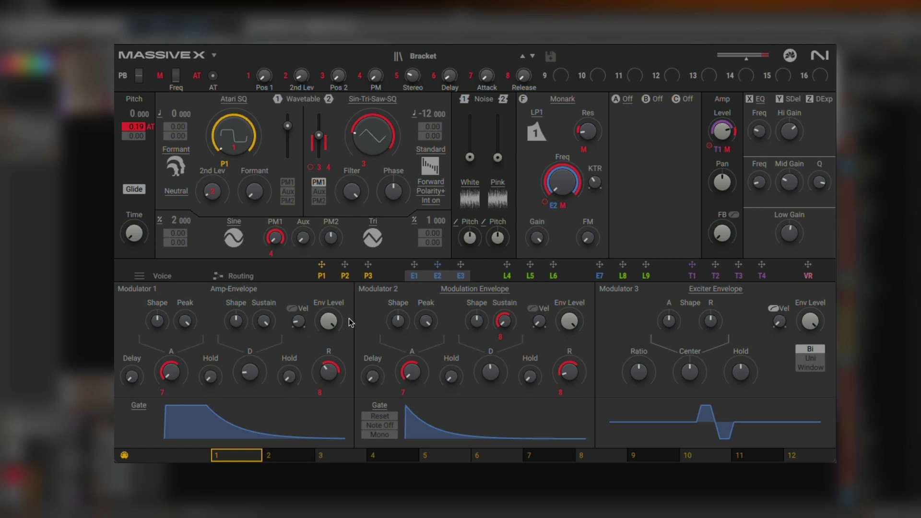
# - Clear the Best of filter and load Ballistic from the Bounce bank
pyautogui.click(444, 57)
pyautogui.click(170, 160)
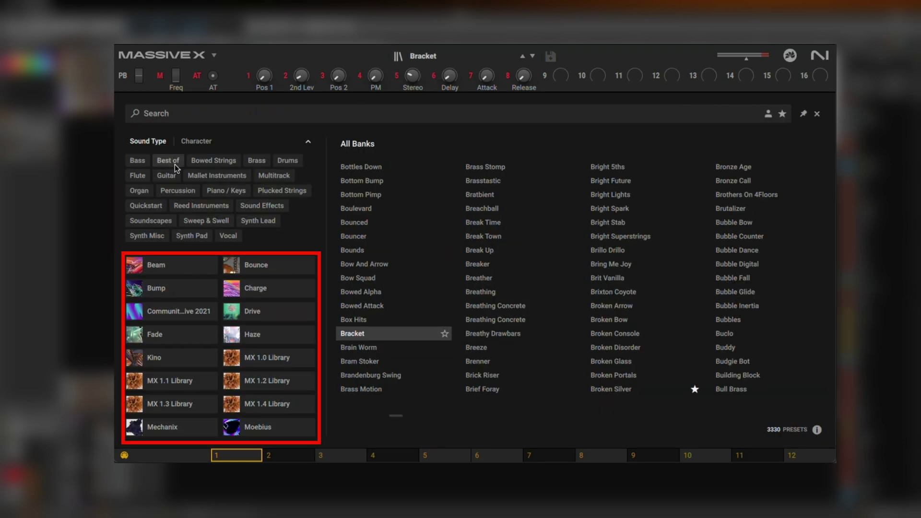
pyautogui.click(265, 268)
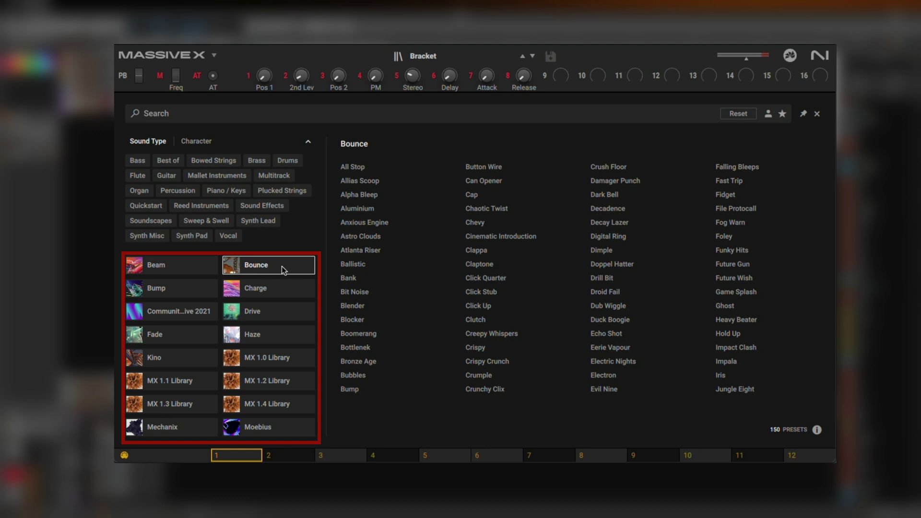
pyautogui.doubleClick(353, 264)
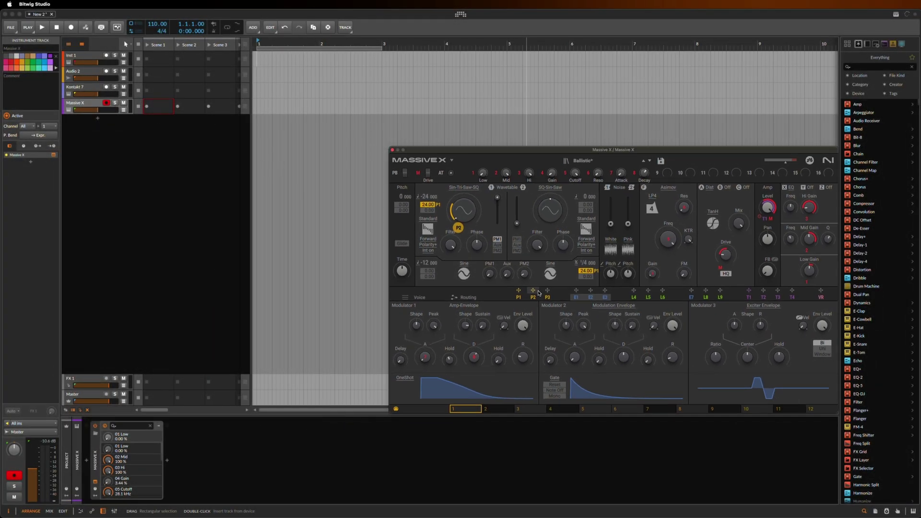
# - Close Massive X, add a fifth track with Battery 4, and load the Argon Kit
pyautogui.click(391, 151)
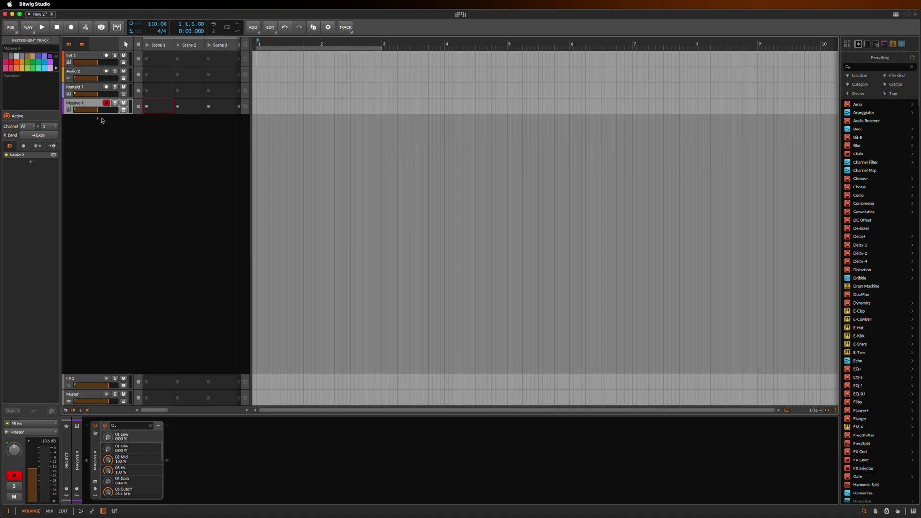
pyautogui.doubleClick(98, 119)
pyautogui.write('nati')
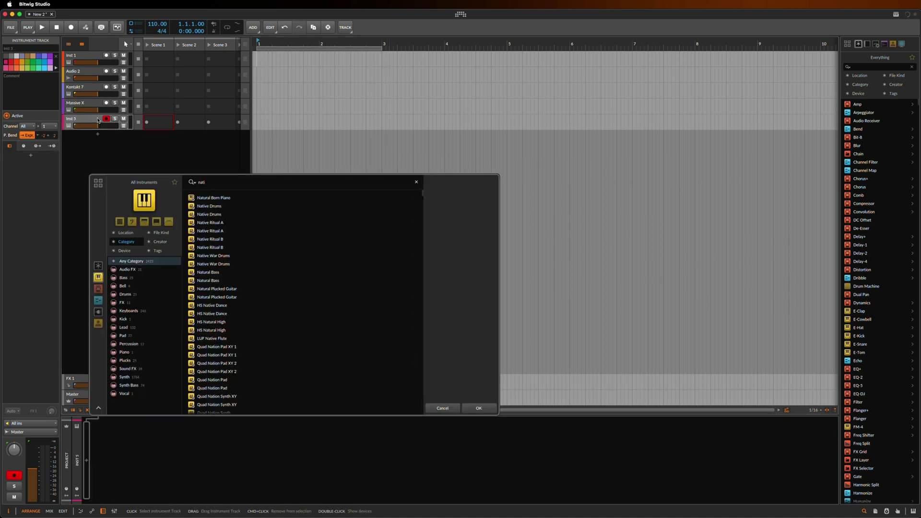
pyautogui.write('ve instruments')
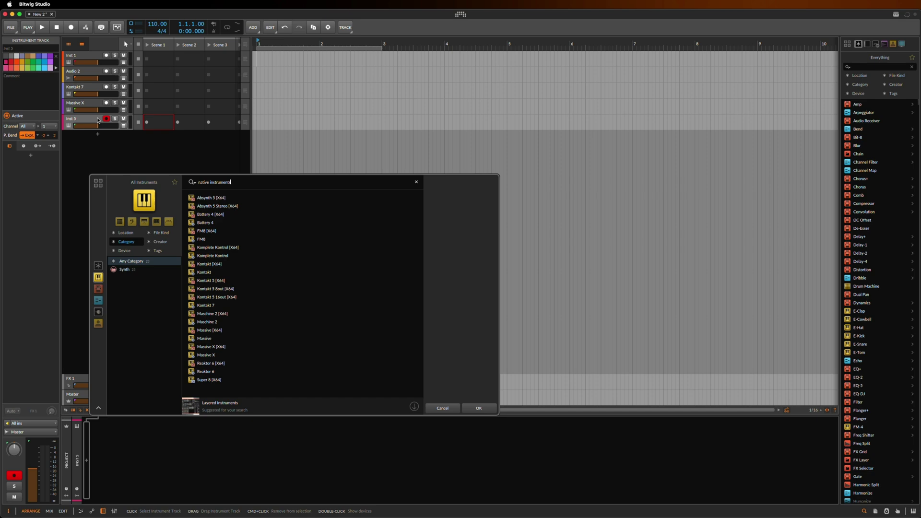
pyautogui.click(205, 225)
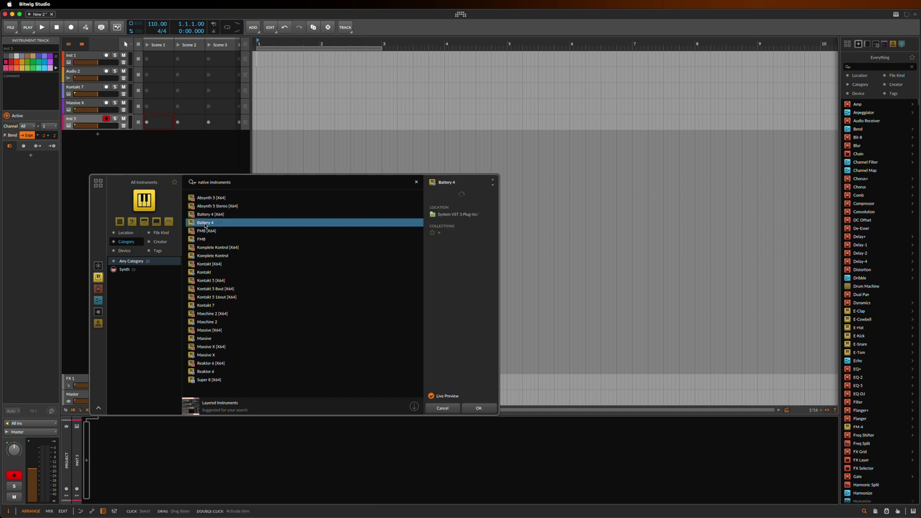
pyautogui.click(481, 408)
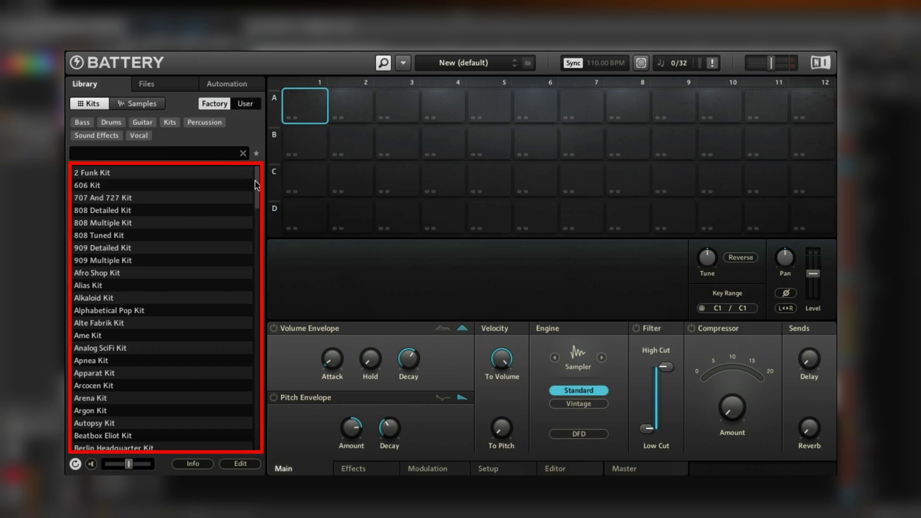
pyautogui.scroll(-3, 209, 223)
pyautogui.scroll(1, 208, 224)
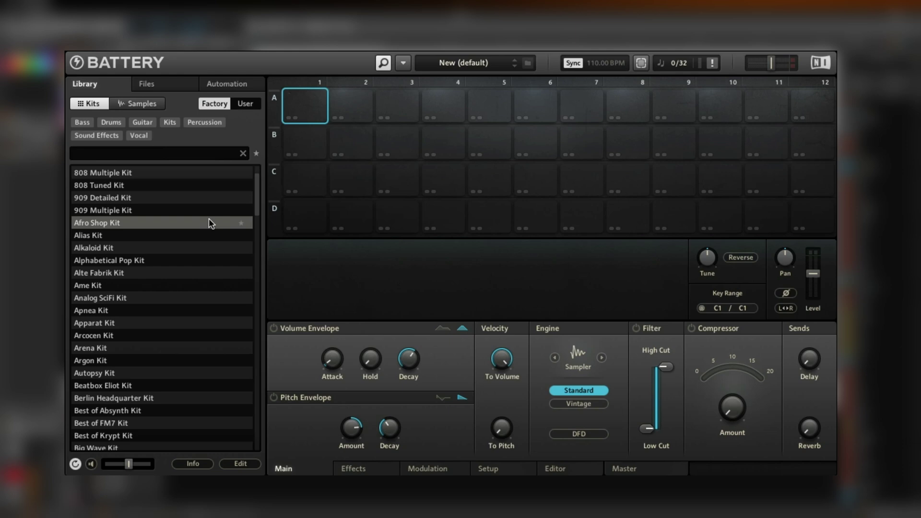
pyautogui.doubleClick(137, 360)
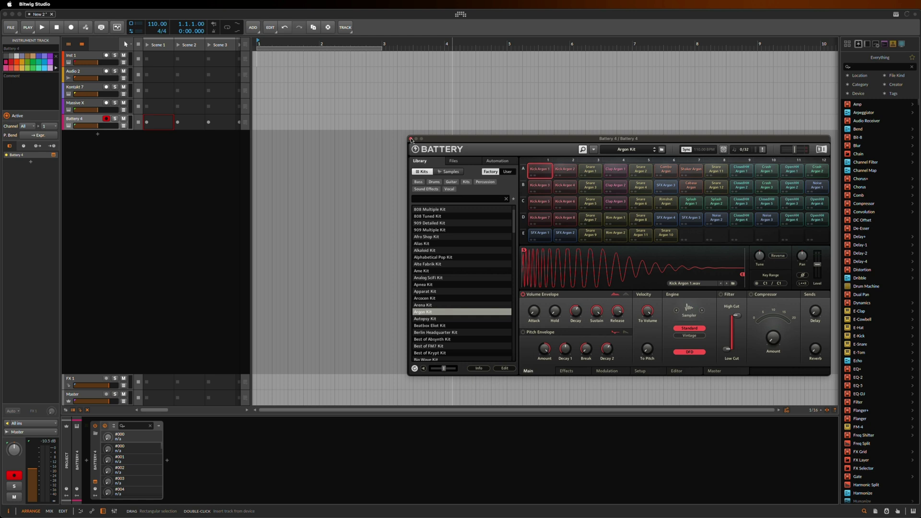
# - Close Battery and insert Native Instruments' Raum reverb after Kontakt on the Kontakt 7 track
pyautogui.click(410, 139)
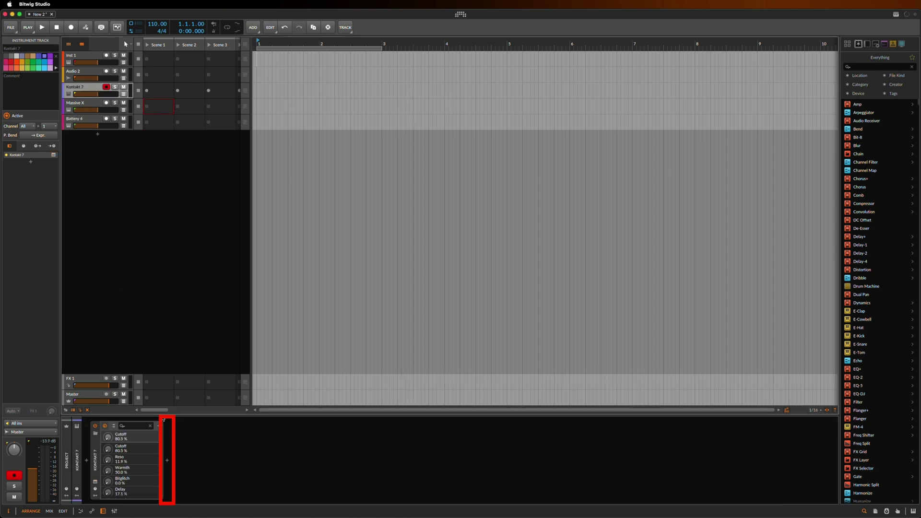
pyautogui.click(167, 462)
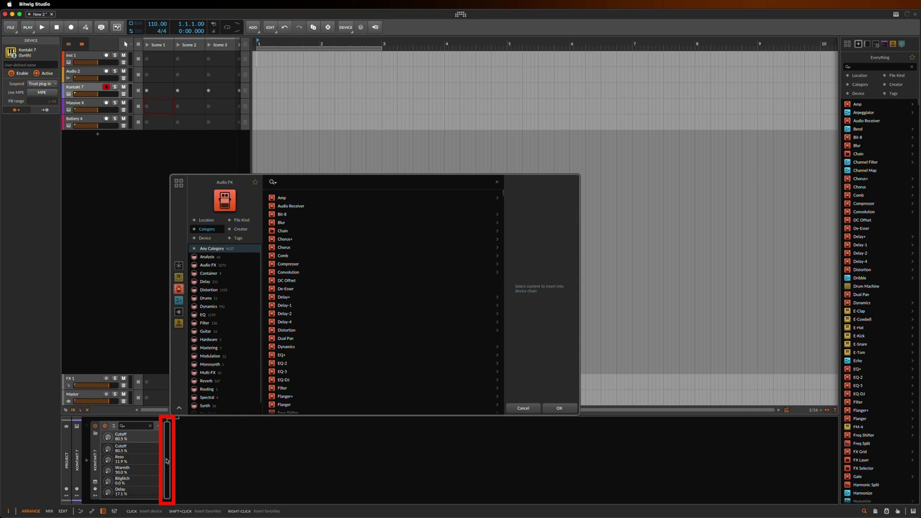
pyautogui.write('native instruments')
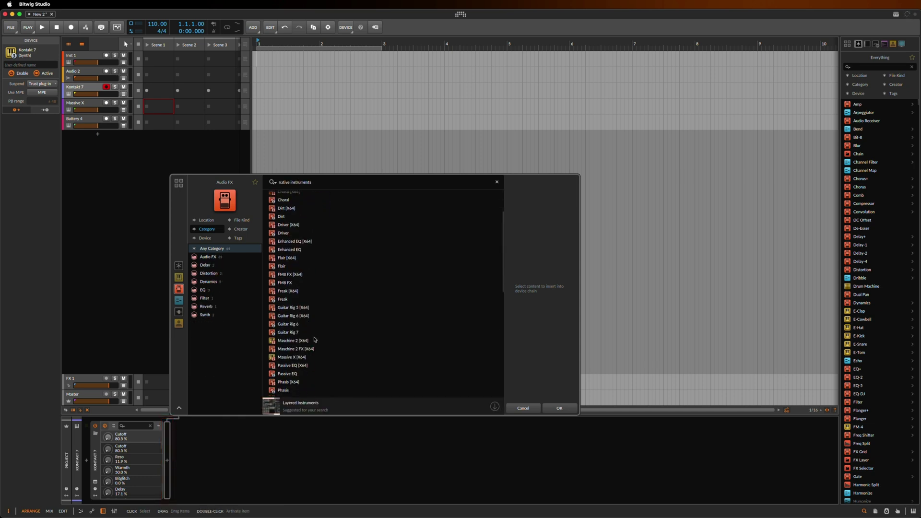
pyautogui.scroll(-3, 314, 339)
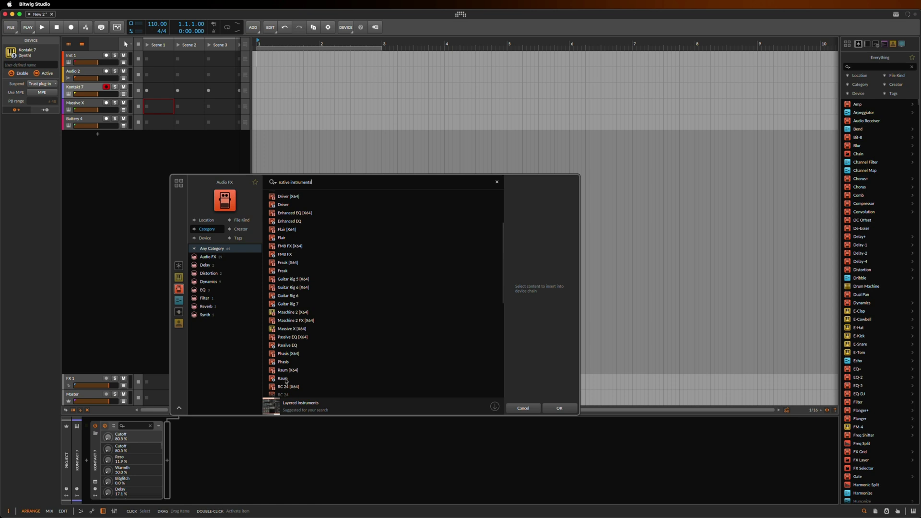
pyautogui.click(285, 380)
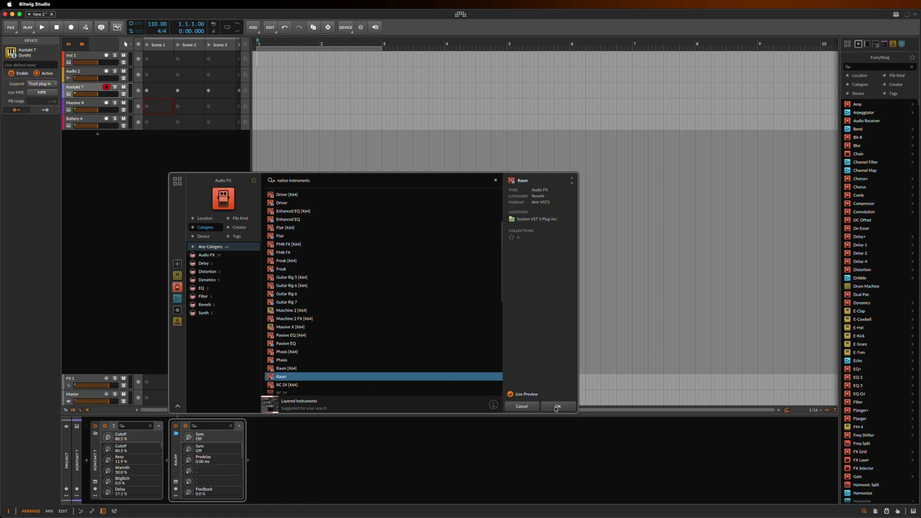
pyautogui.click(556, 407)
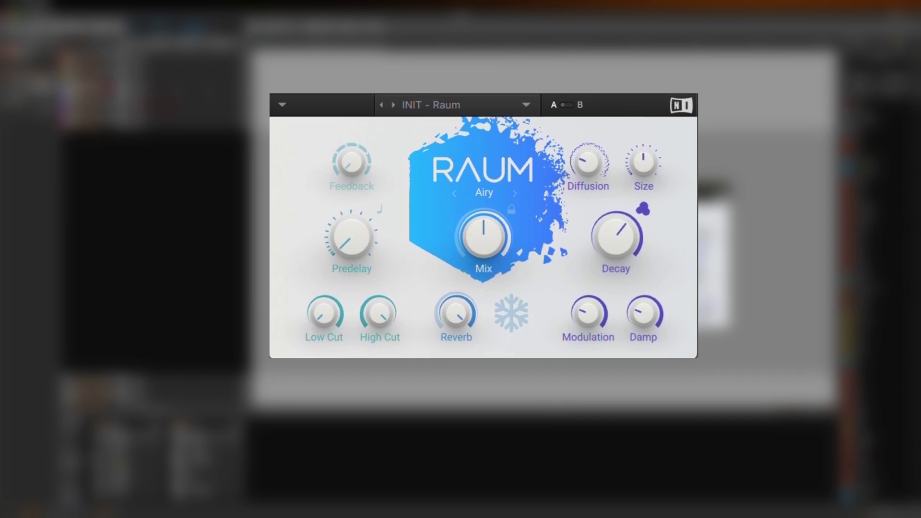
# - Set Raum's mix to 60% in Cosmic mode, then load the Creative factory preset Magnetic Pads
pyautogui.moveTo(489, 245); pyautogui.dragTo(515, 194)
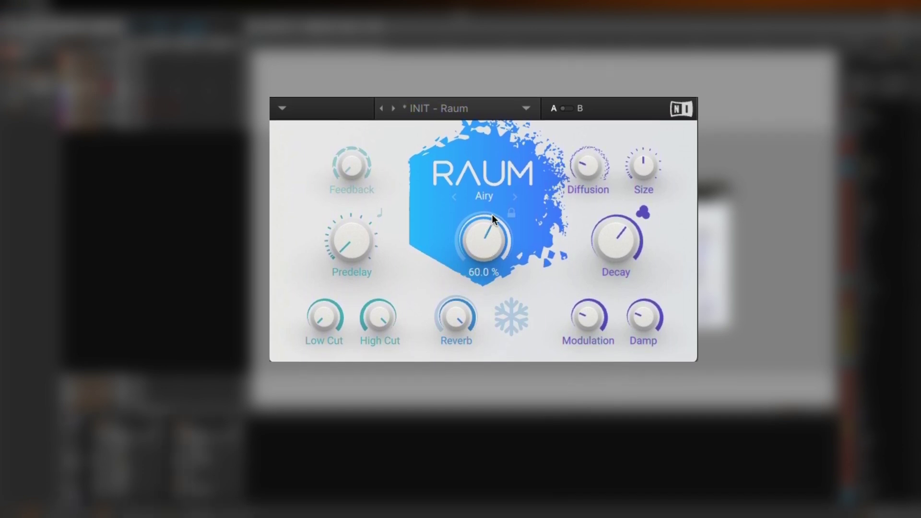
pyautogui.click(514, 196)
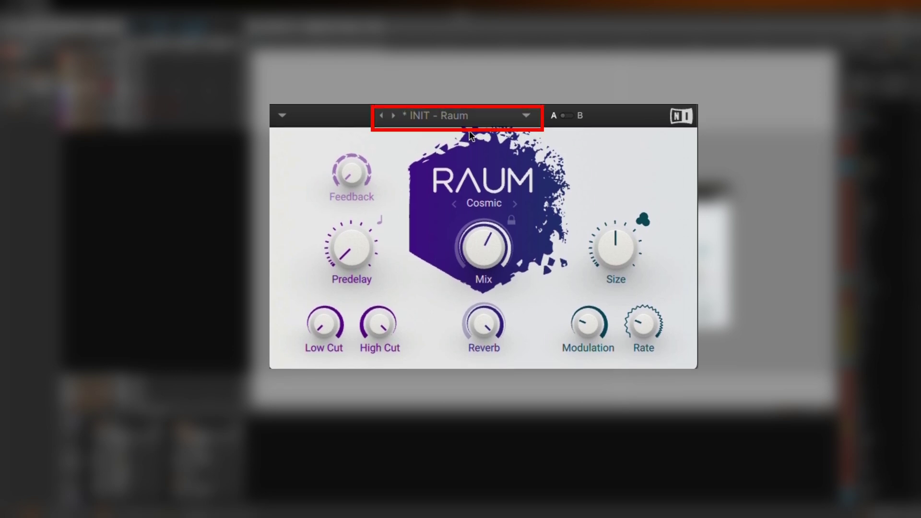
pyautogui.click(469, 118)
pyautogui.moveTo(444, 145)
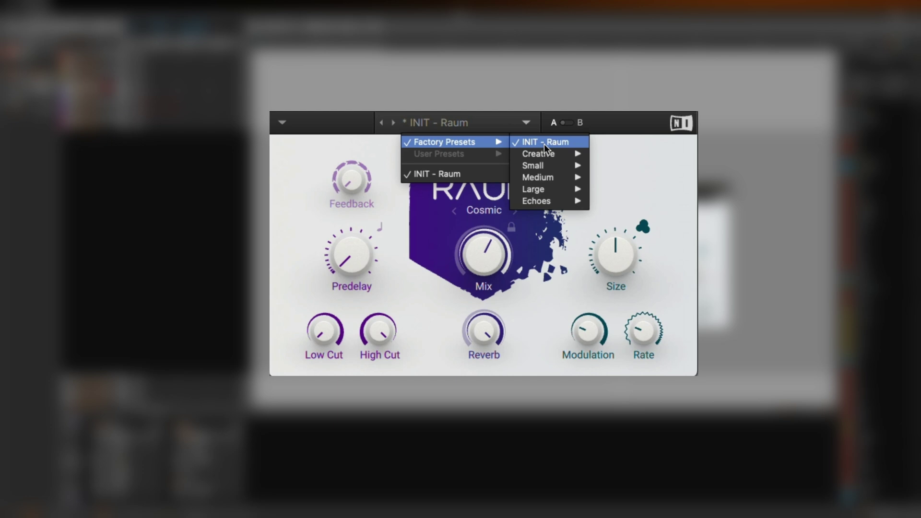
pyautogui.moveTo(538, 157)
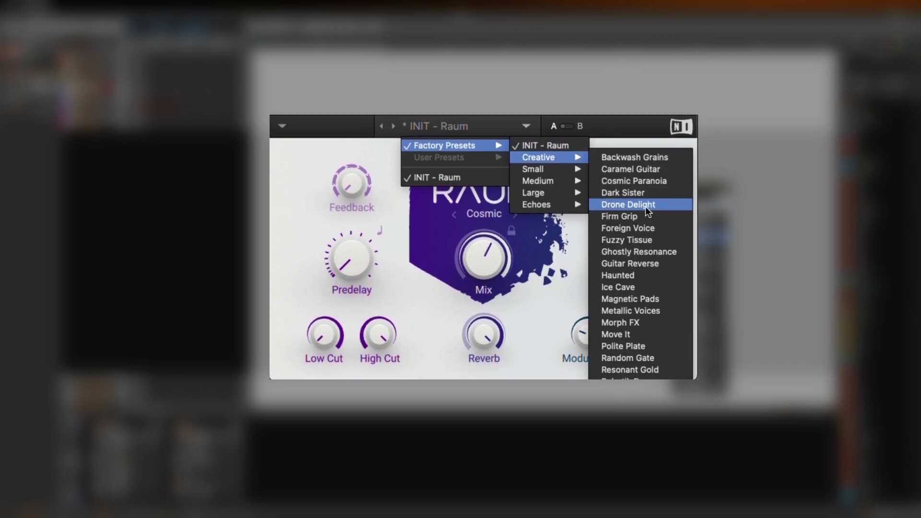
pyautogui.click(641, 299)
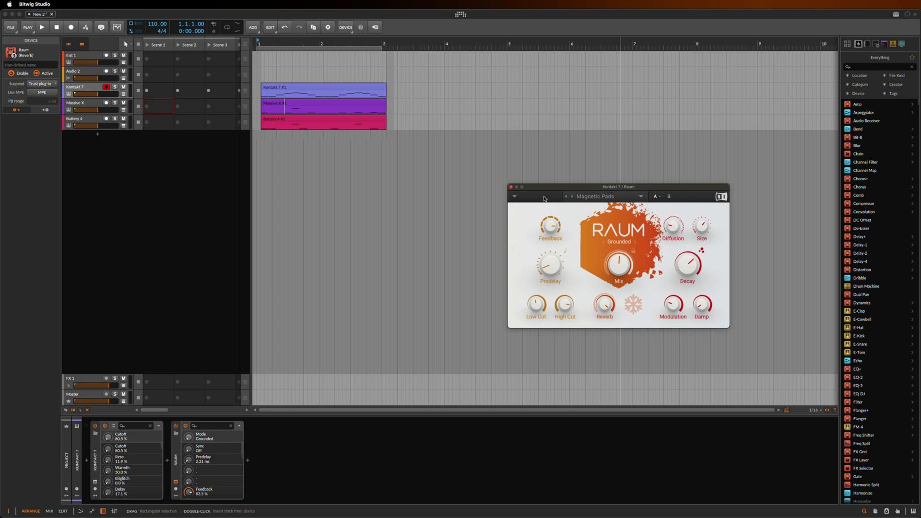
# - Close the Raum reverb plugin window
pyautogui.click(510, 188)
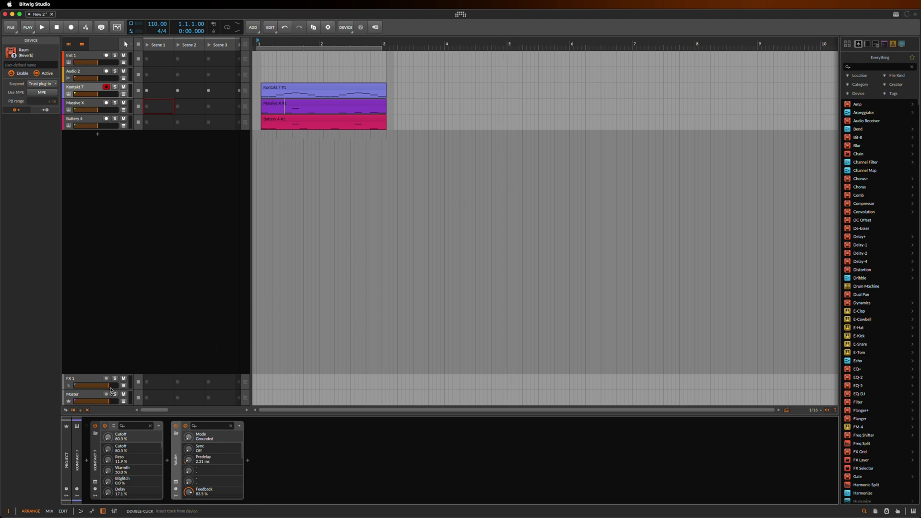
# - Insert the Ozone 11 plugin on the Master track's device chain
pyautogui.click(88, 396)
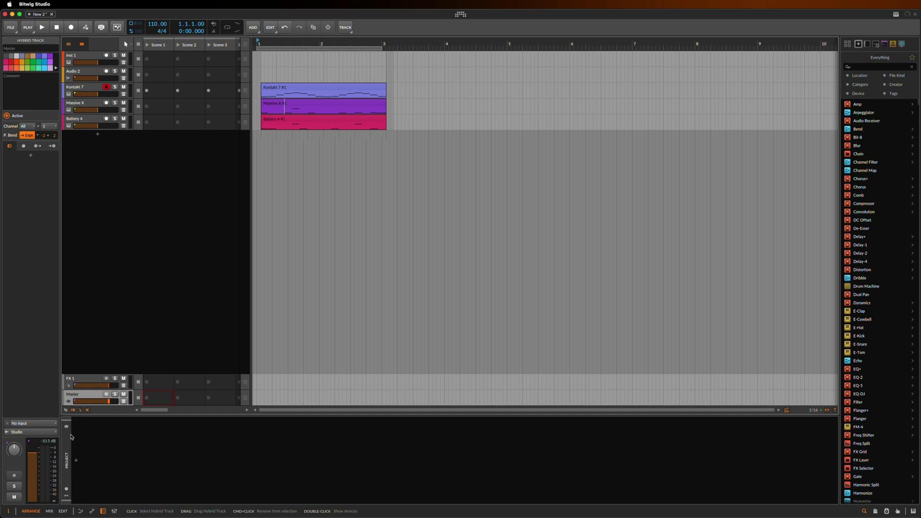
pyautogui.click(77, 461)
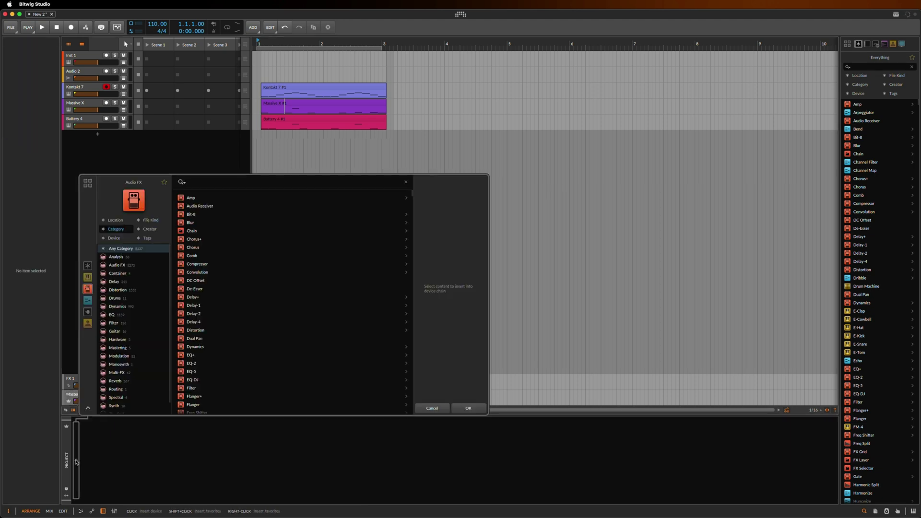
pyautogui.write('izotope')
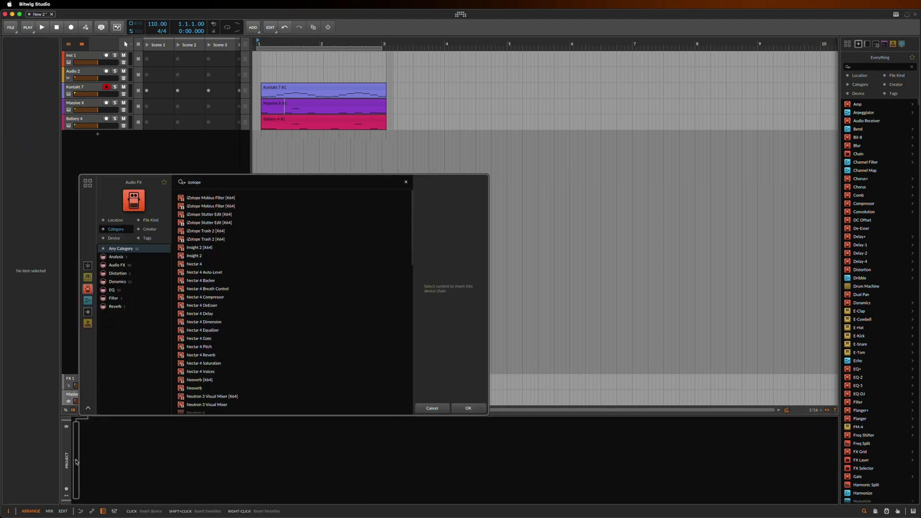
pyautogui.scroll(-3, 242, 318)
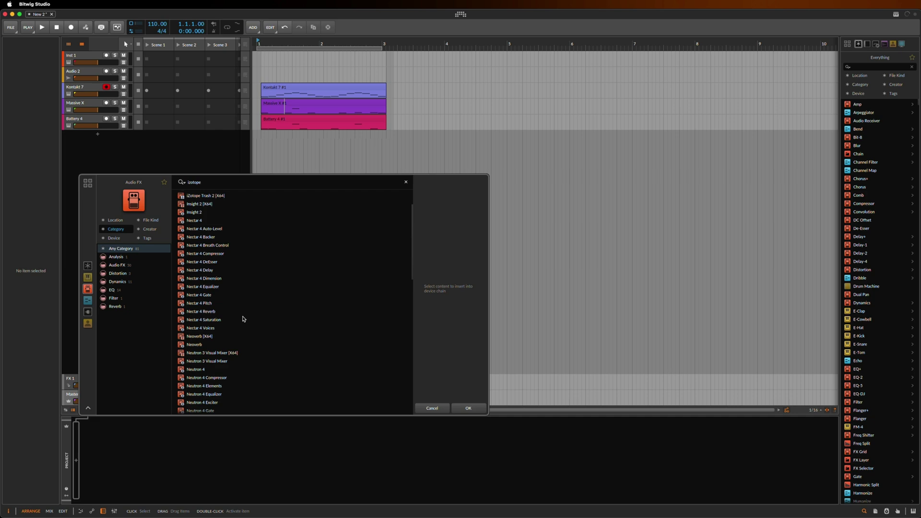
pyautogui.scroll(-3, 242, 318)
pyautogui.scroll(-3, 237, 314)
pyautogui.click(201, 285)
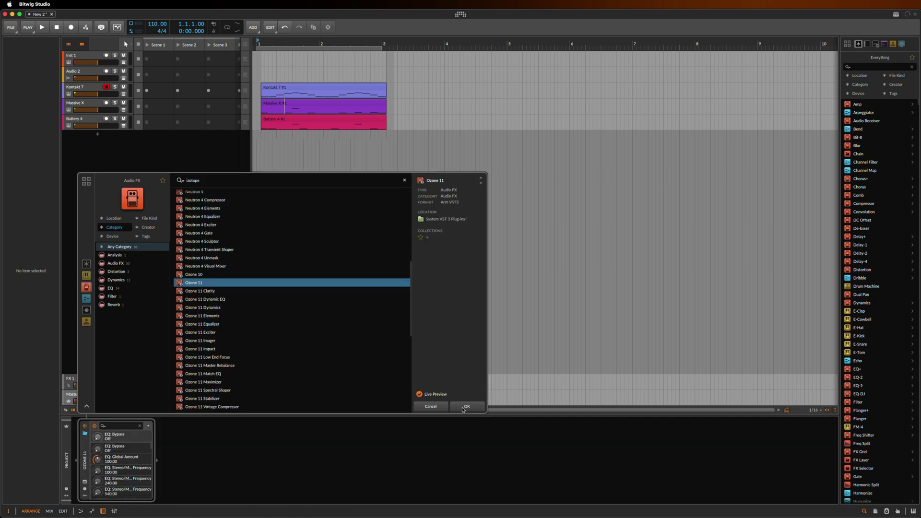
pyautogui.click(465, 407)
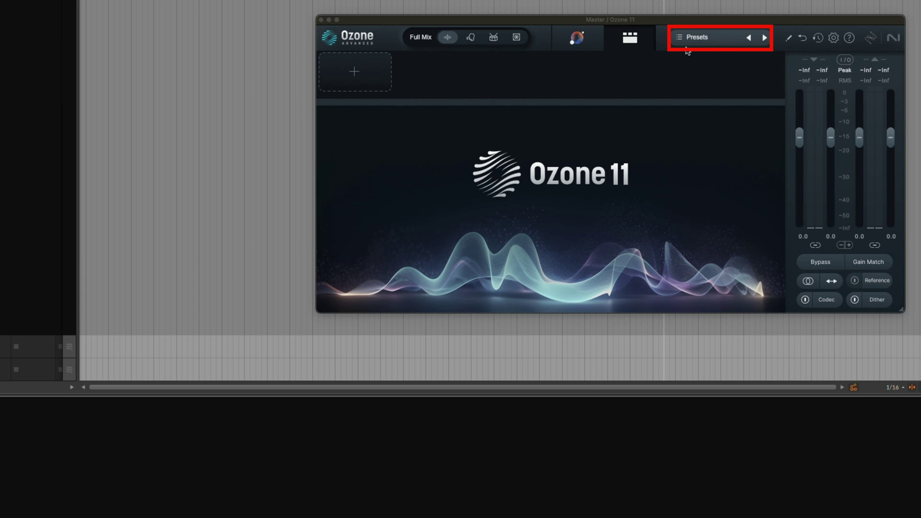
# - Load the 'Depth and Clarity' preset from Ozone's All Purpose Mastering folder
pyautogui.click(702, 40)
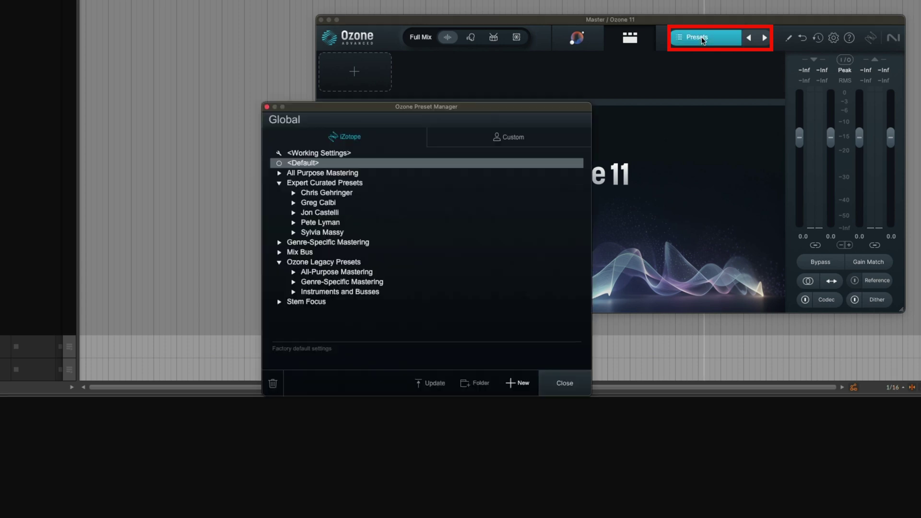
pyautogui.click(278, 174)
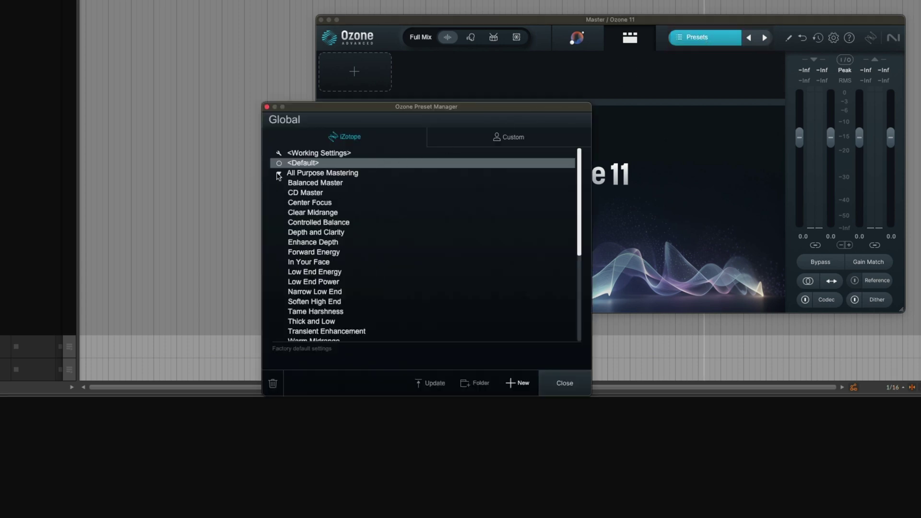
pyautogui.click(322, 233)
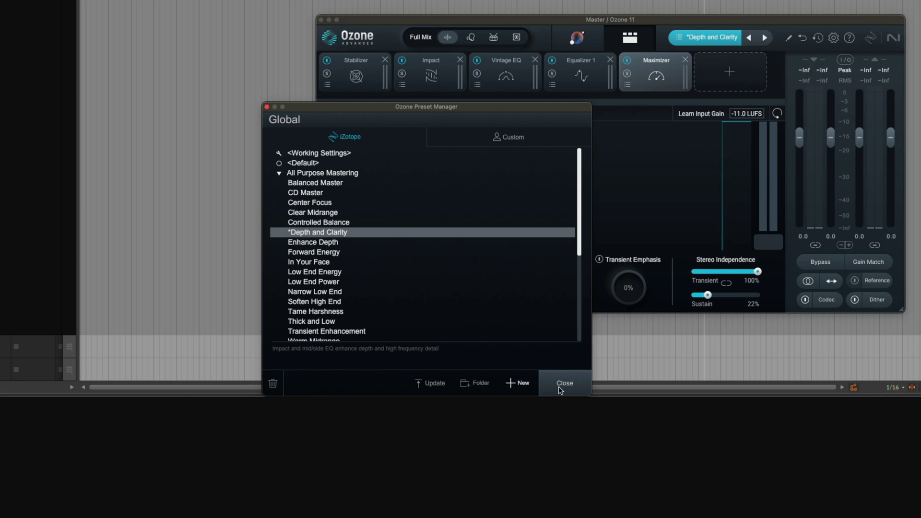
pyautogui.click(278, 174)
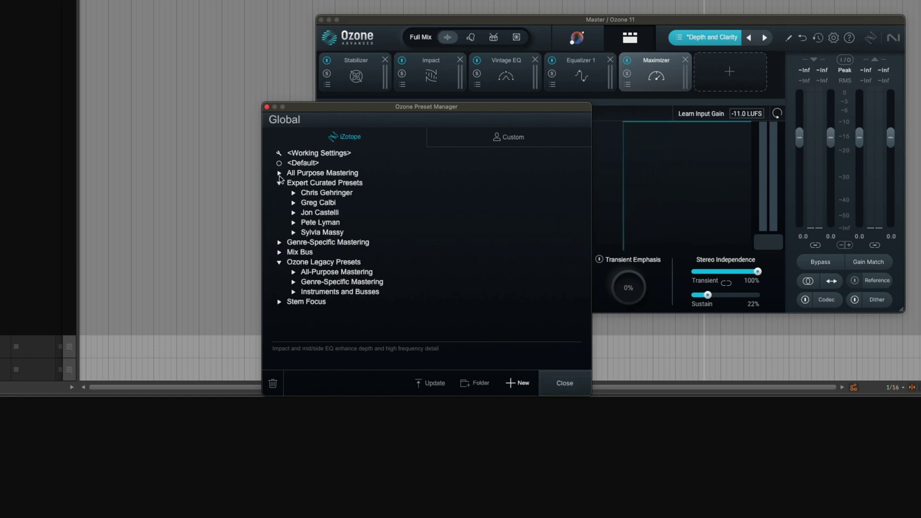
pyautogui.scroll(-2, 331, 274)
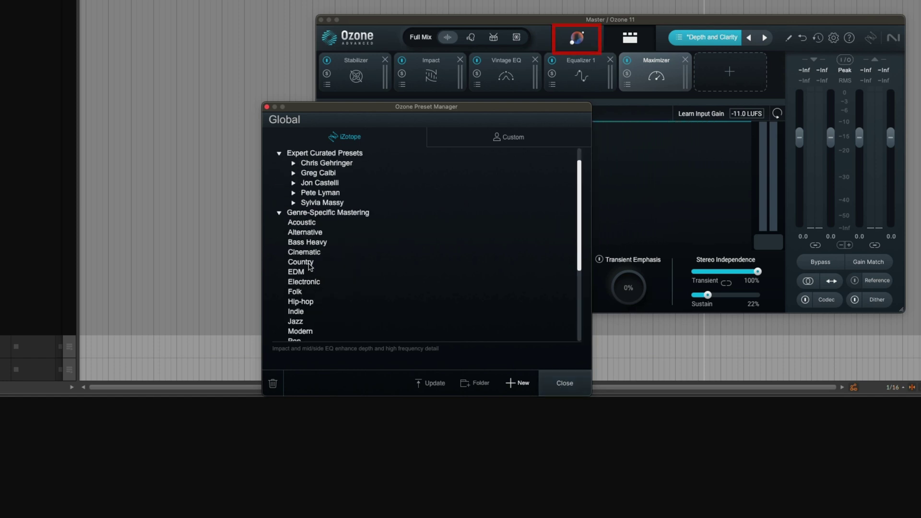
pyautogui.scroll(-4, 379, 305)
# - Compare Hip-hop/Rap and Pop tonal balance targets, then settle on EDM
pyautogui.click(562, 384)
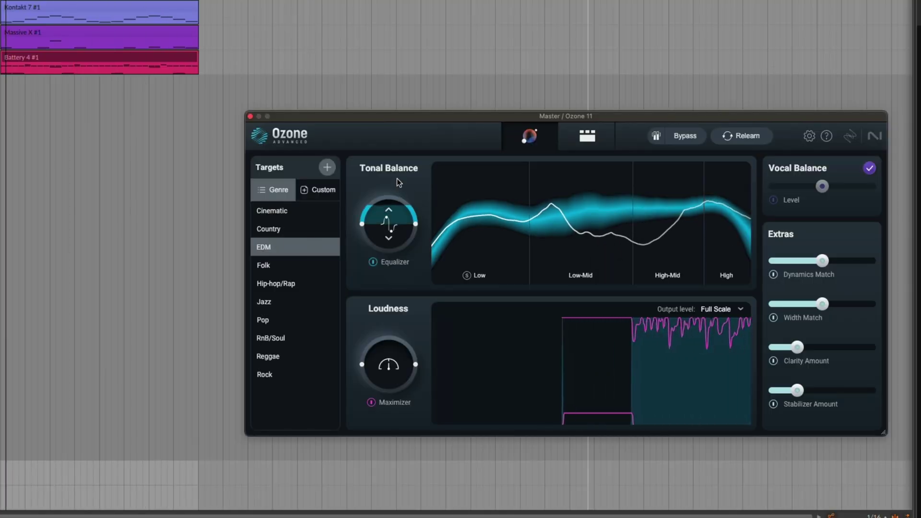
pyautogui.click(283, 286)
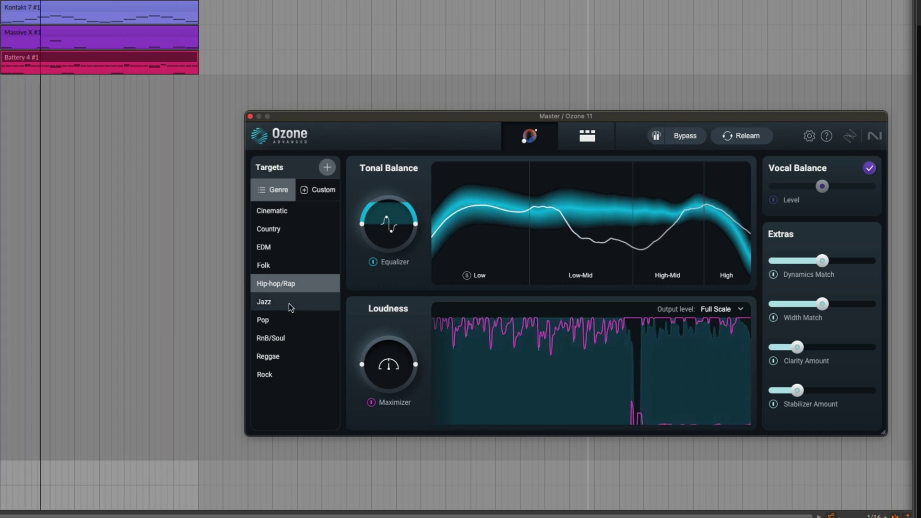
pyautogui.click(281, 318)
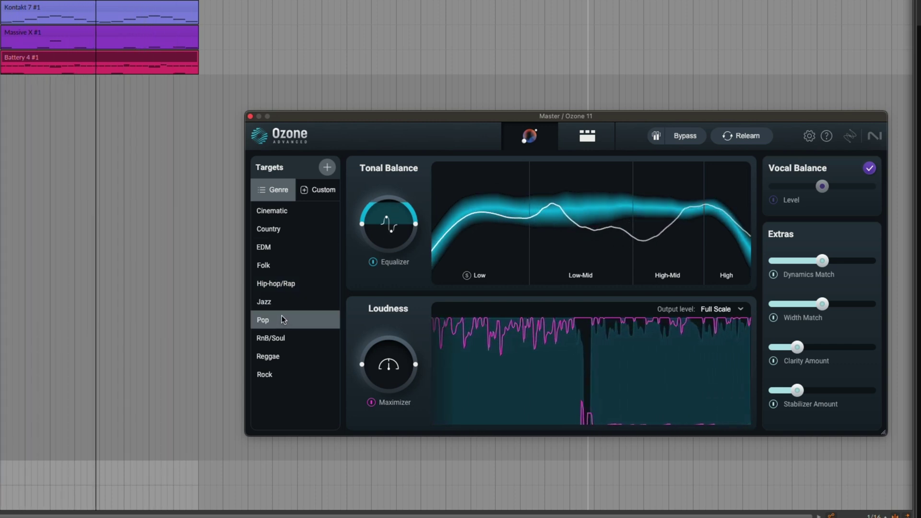
pyautogui.click(293, 245)
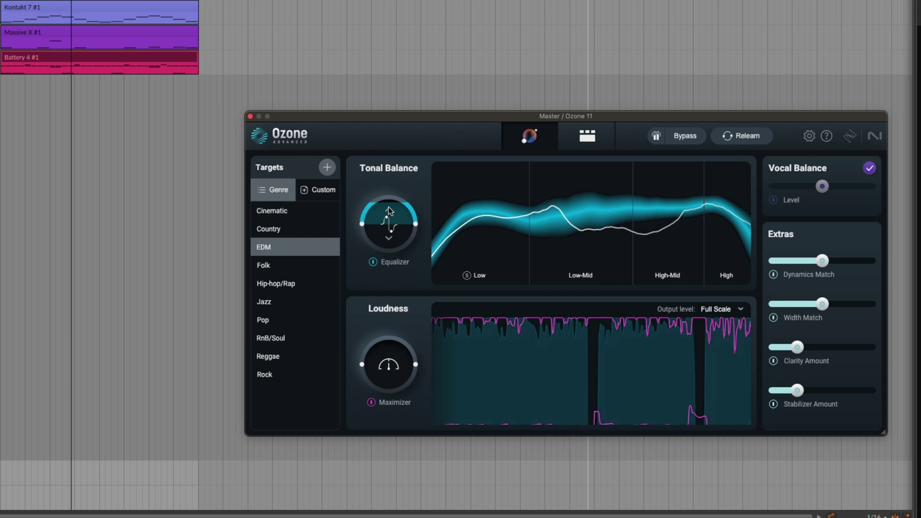
# - Browse Ozone's Imager, Clarity and Stabilizer modules, ending on Stabilizer's settings
pyautogui.click(587, 135)
pyautogui.click(455, 171)
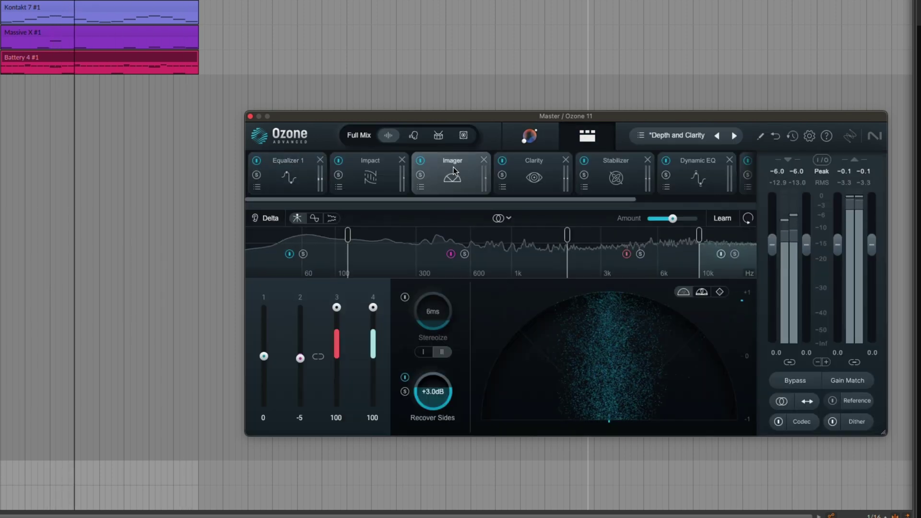
pyautogui.click(535, 165)
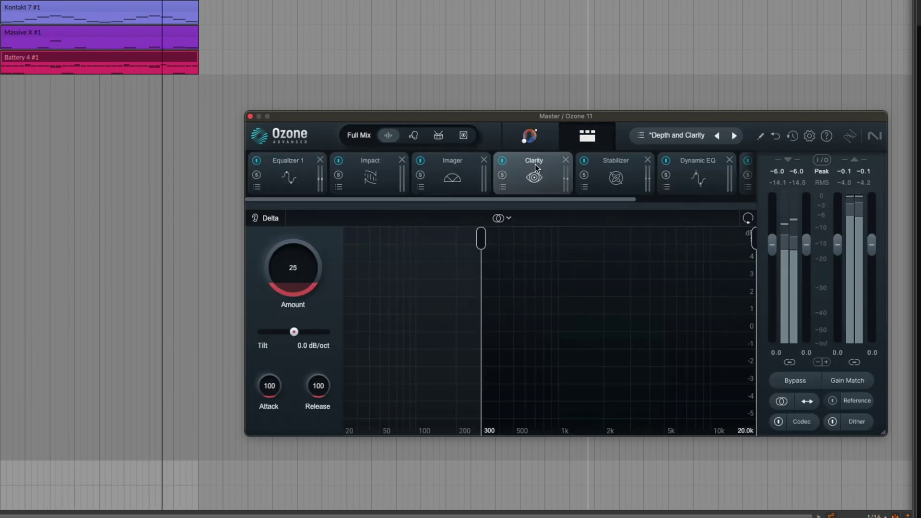
pyautogui.click(618, 174)
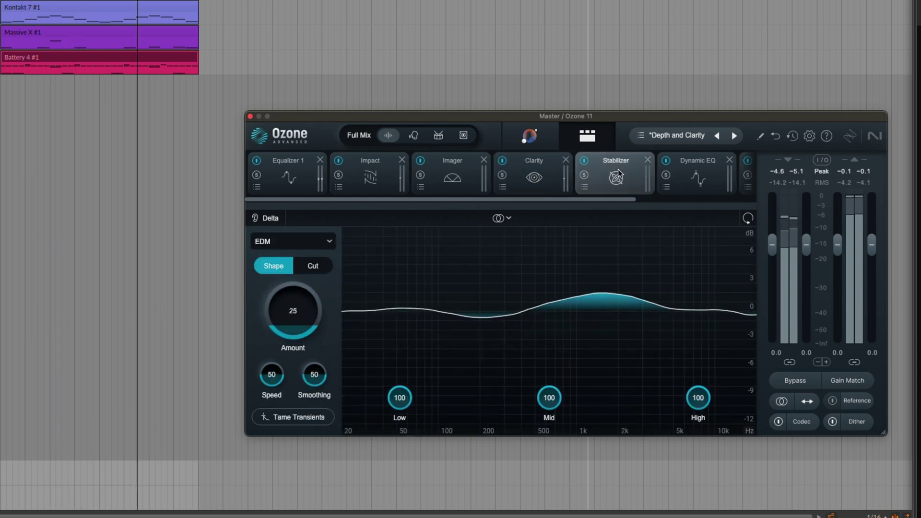